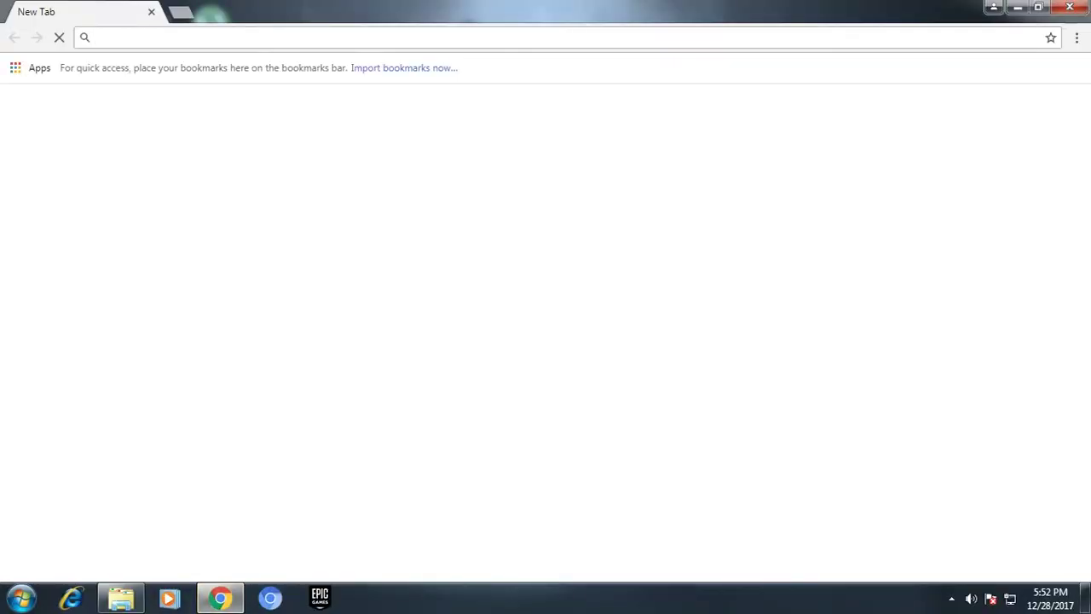
# - Go to google.com and search for 'download mental ray for maya 2016'
pyautogui.write('go')
pyautogui.press('Return')
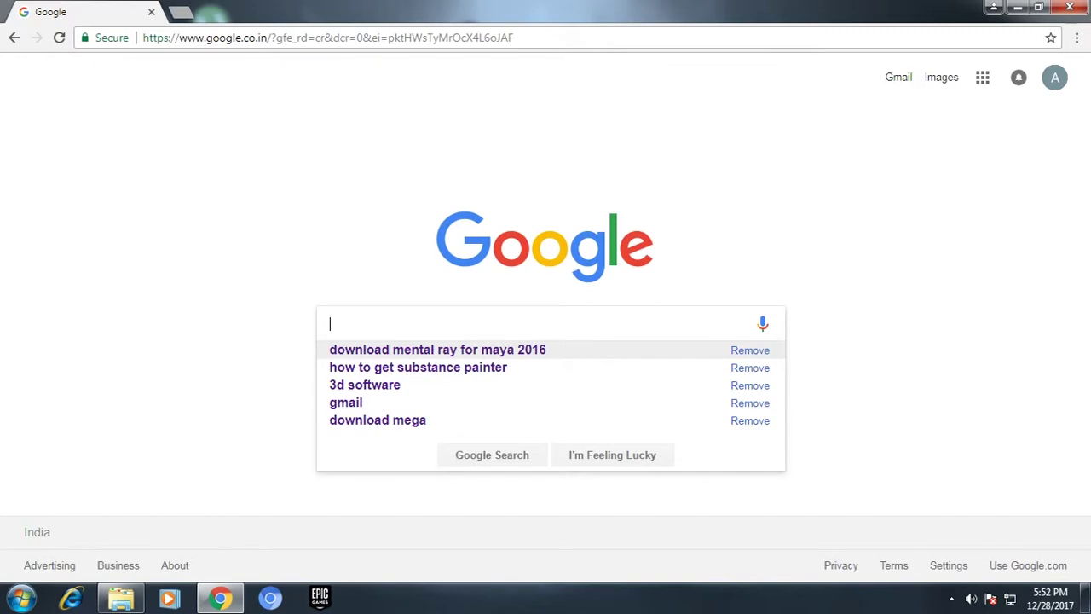
pyautogui.click(437, 349)
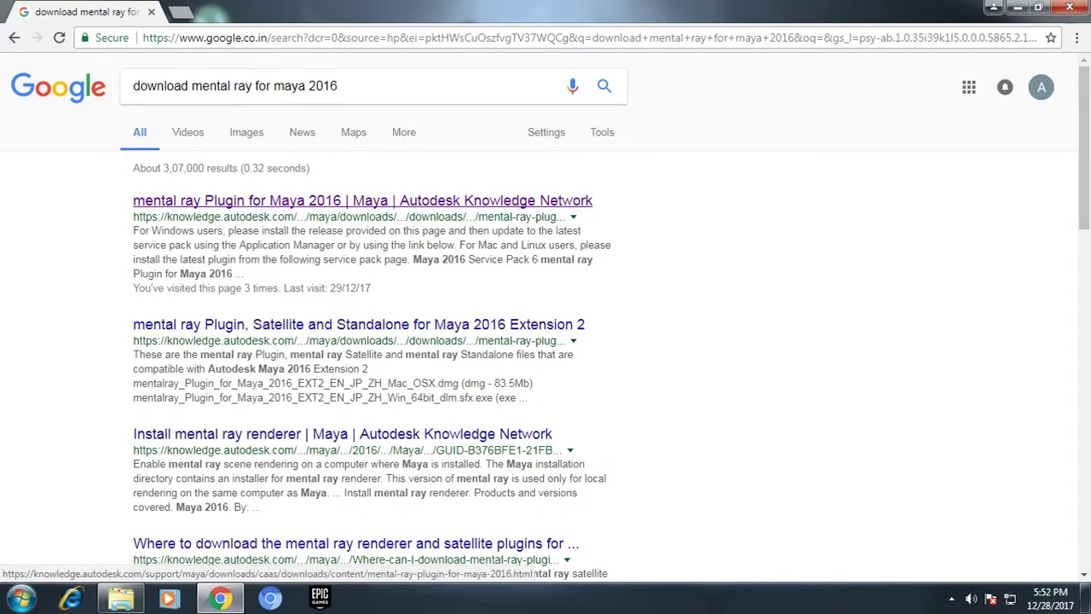
# - Open Autodesk's mental ray Plugin for Maya 2016 page, then cancel the running Windows installer download
pyautogui.click(362, 200)
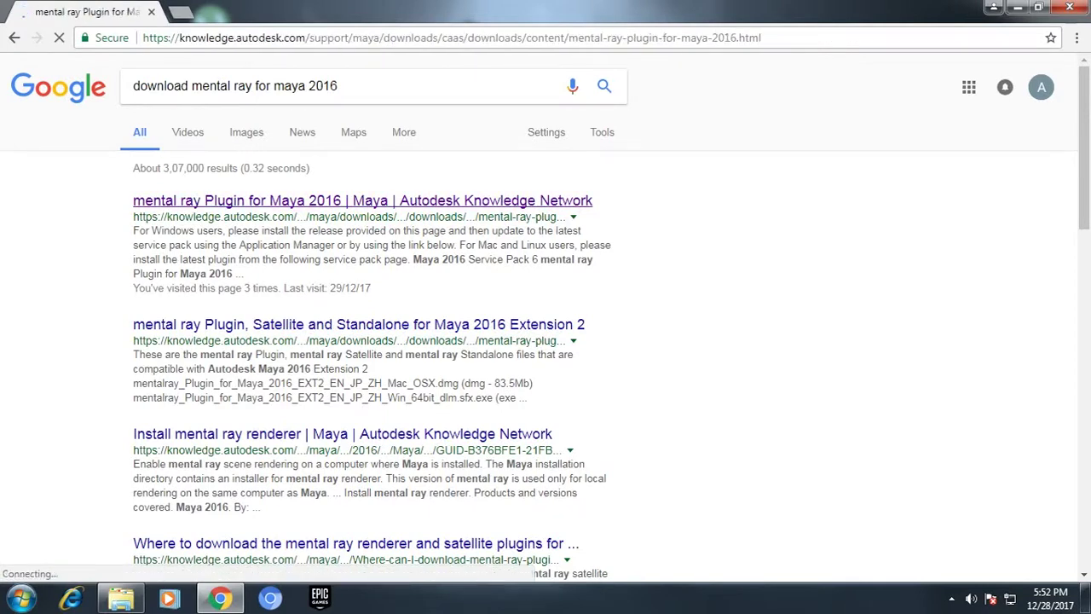
pyautogui.scroll(-6, 255, 398)
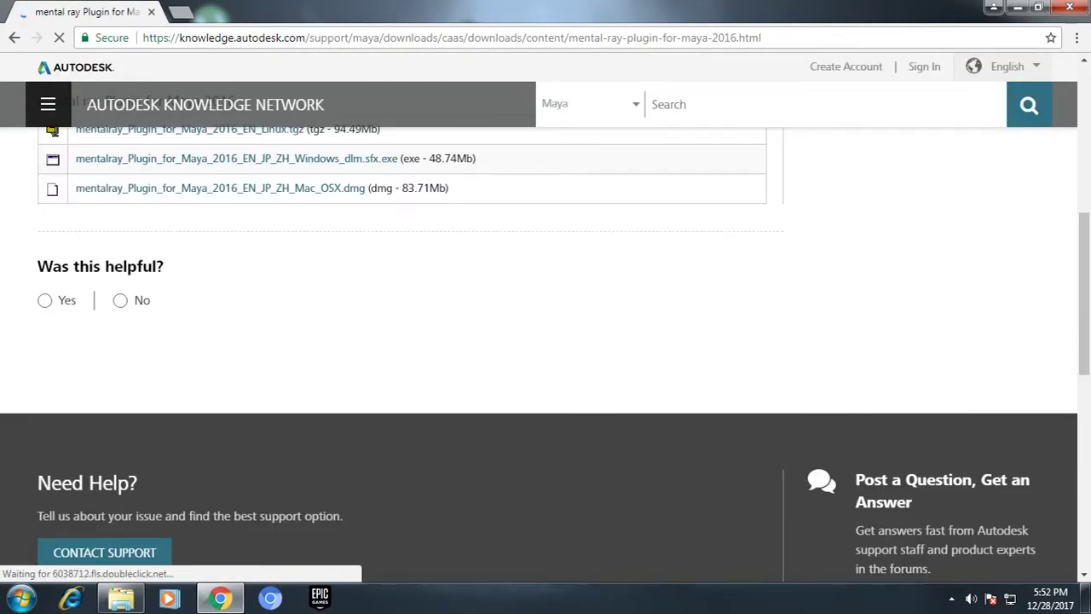
pyautogui.scroll(3, 255, 398)
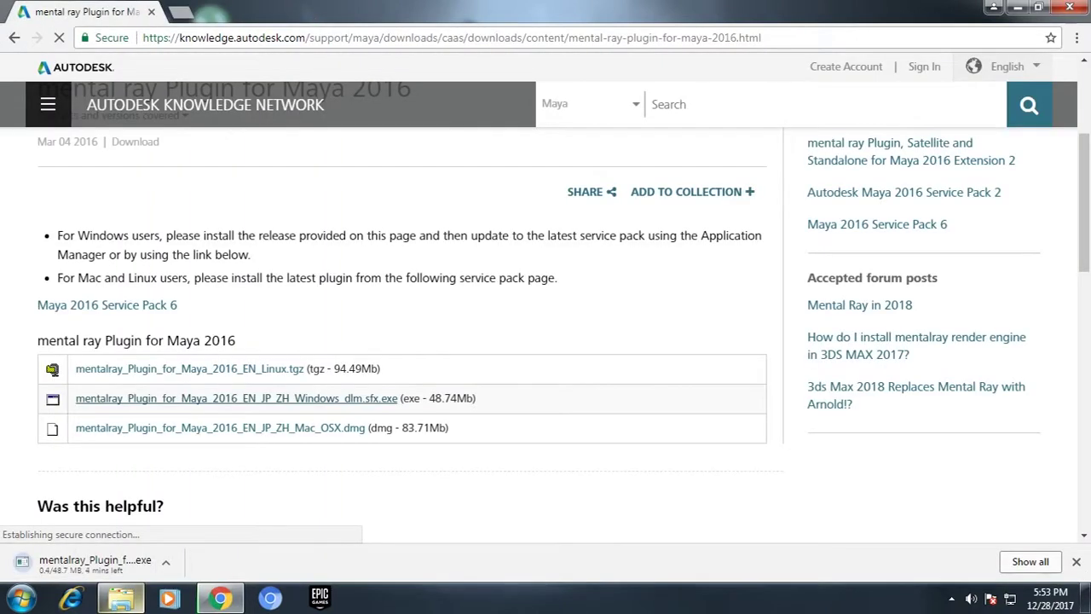
pyautogui.click(166, 561)
pyautogui.click(183, 537)
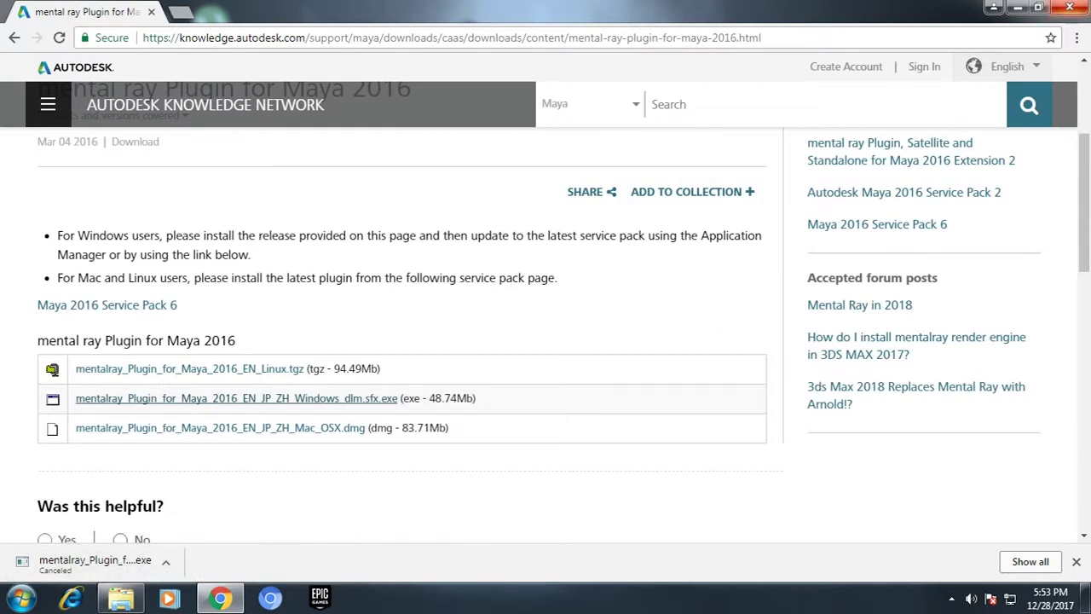
# - Close Chrome, open the desktop Youtube folder and select the saved mentalray_Plugin installer
pyautogui.click(1070, 7)
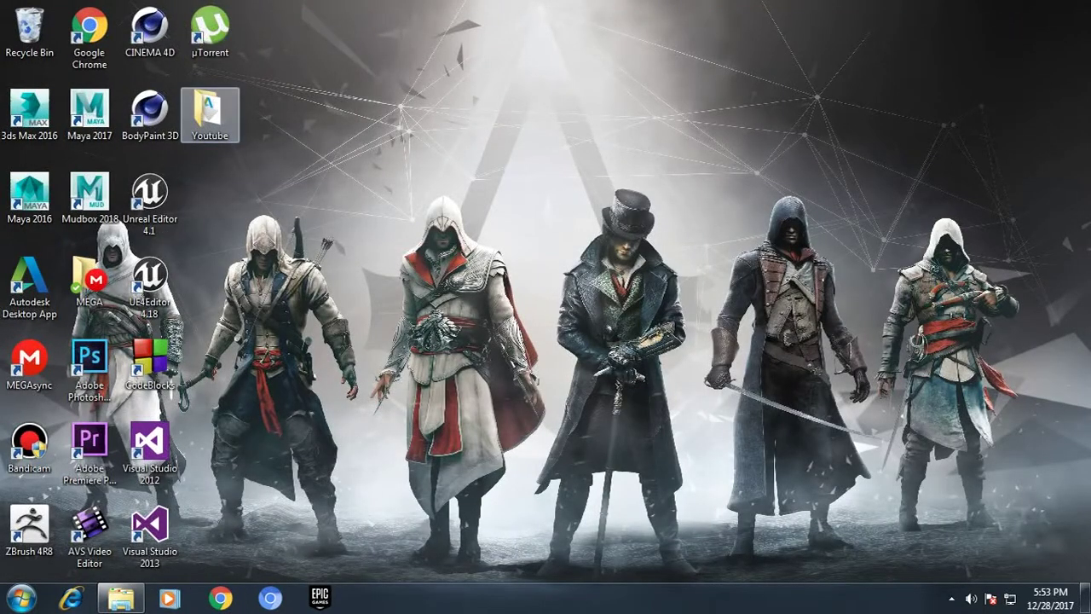
pyautogui.doubleClick(208, 112)
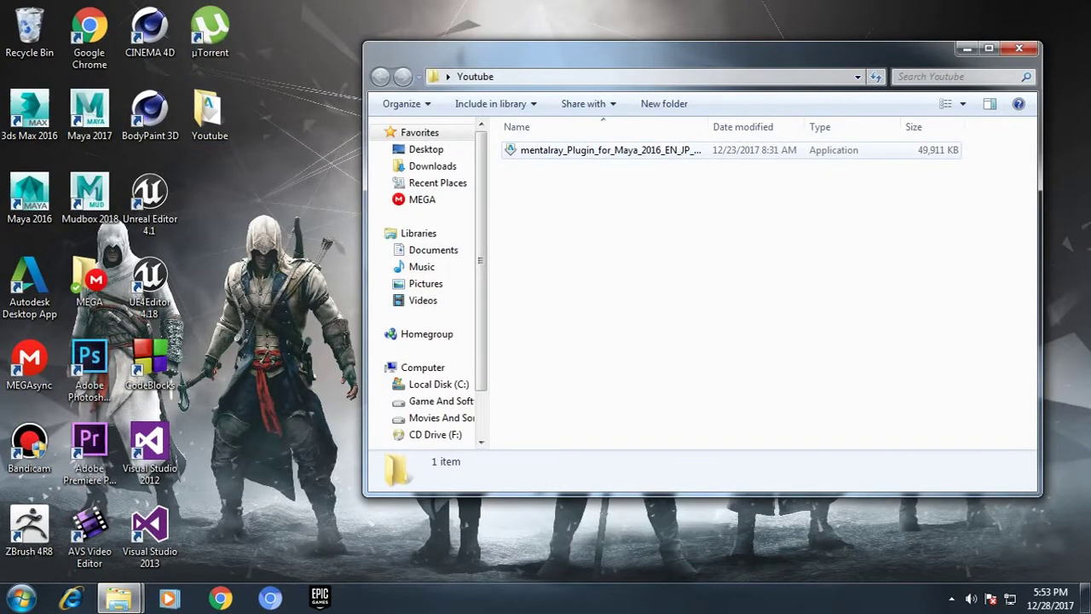
pyautogui.click(610, 150)
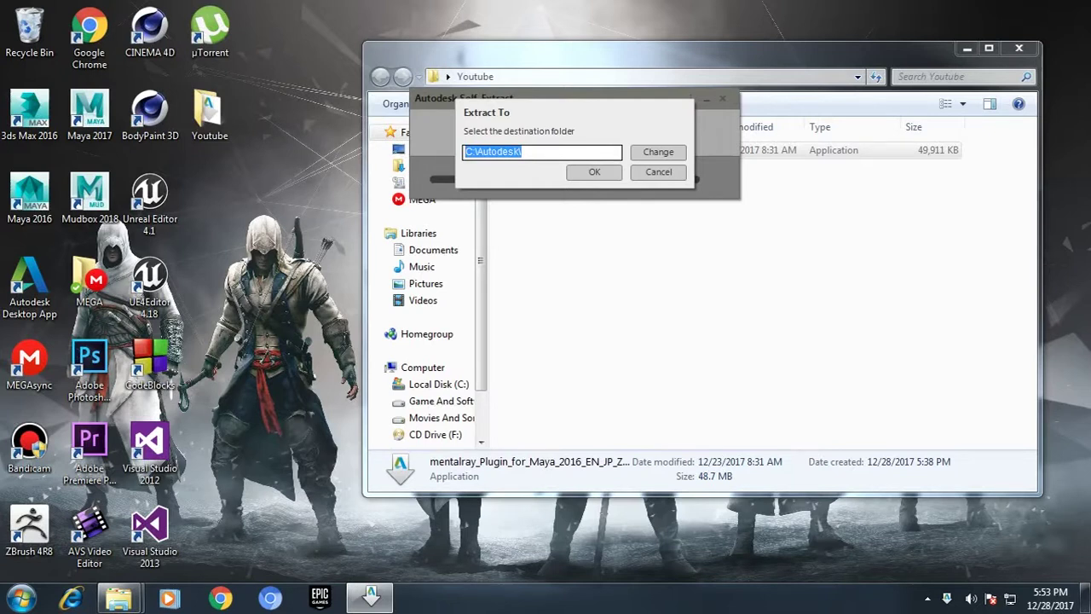
# - Accept C:\Autodesk\ as the extraction destination
pyautogui.press('Return')
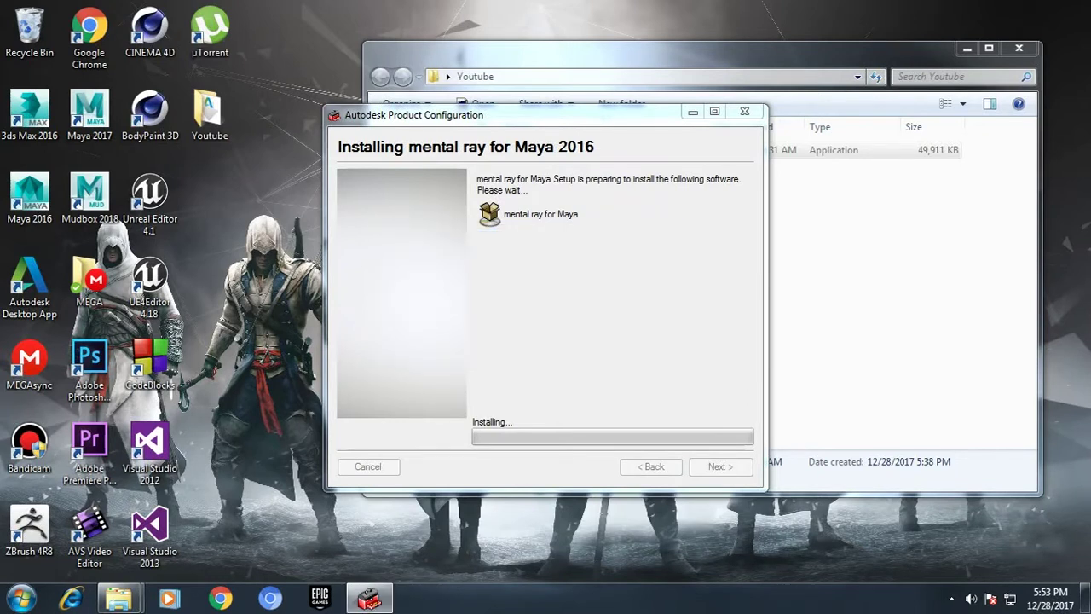
# - Pass the welcome page and install to the default C:\Program Files\Autodesk\mentalrayForMaya2016\ folder
pyautogui.press('Return')
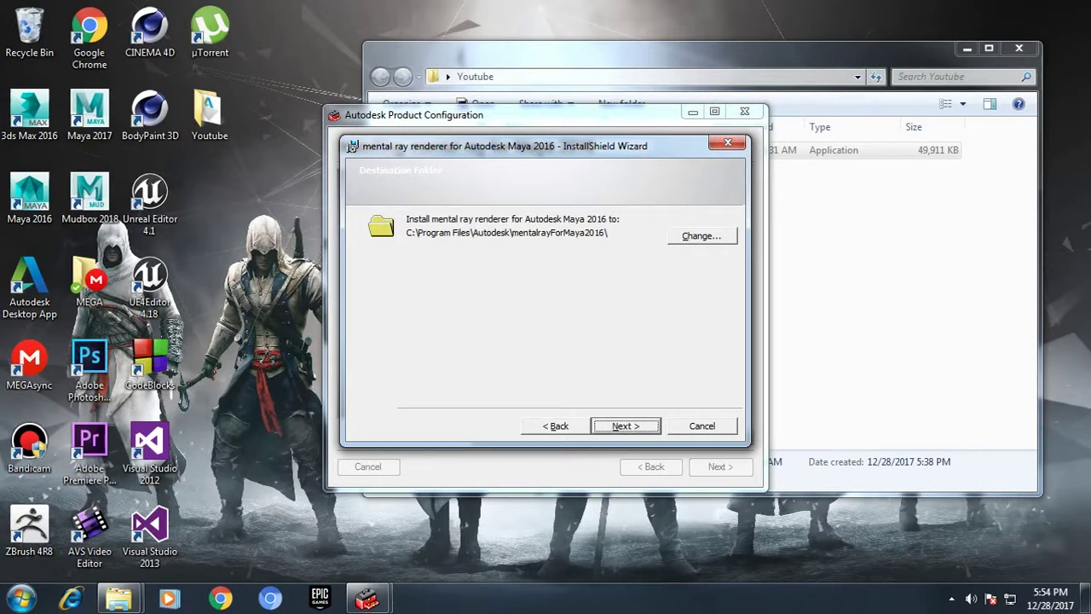
pyautogui.press('Return')
pyautogui.press('Return')
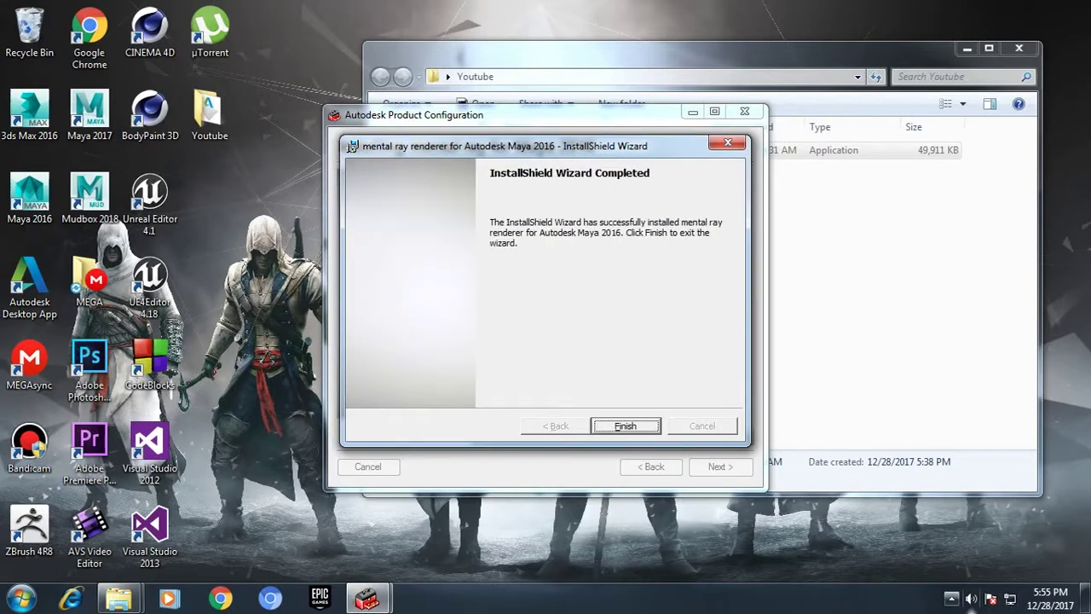
# - Finish the completed mental ray installer and close the Youtube folder window
pyautogui.click(951, 599)
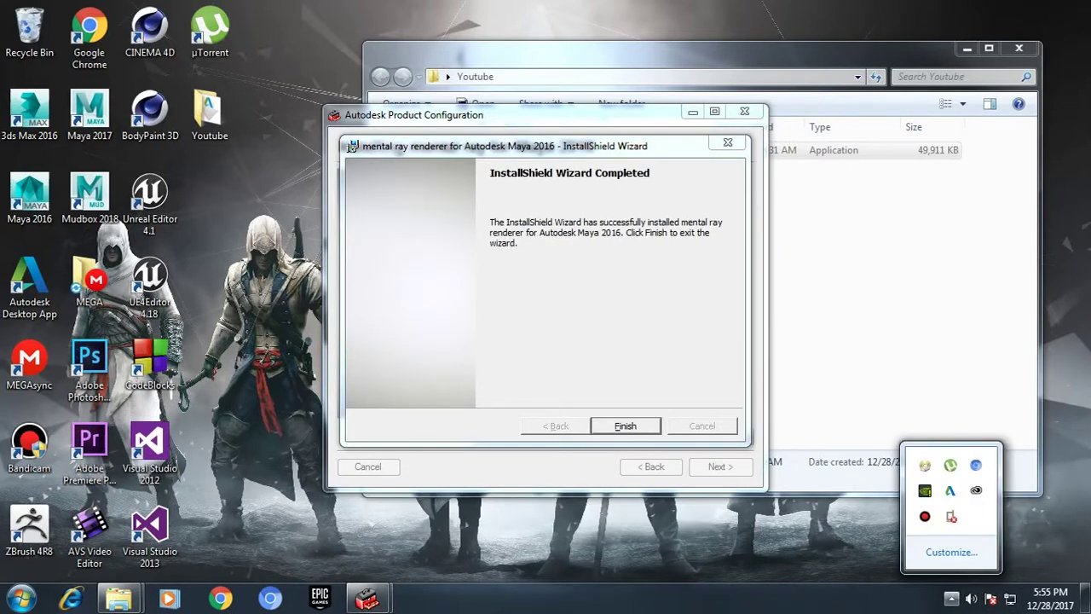
pyautogui.press('Return')
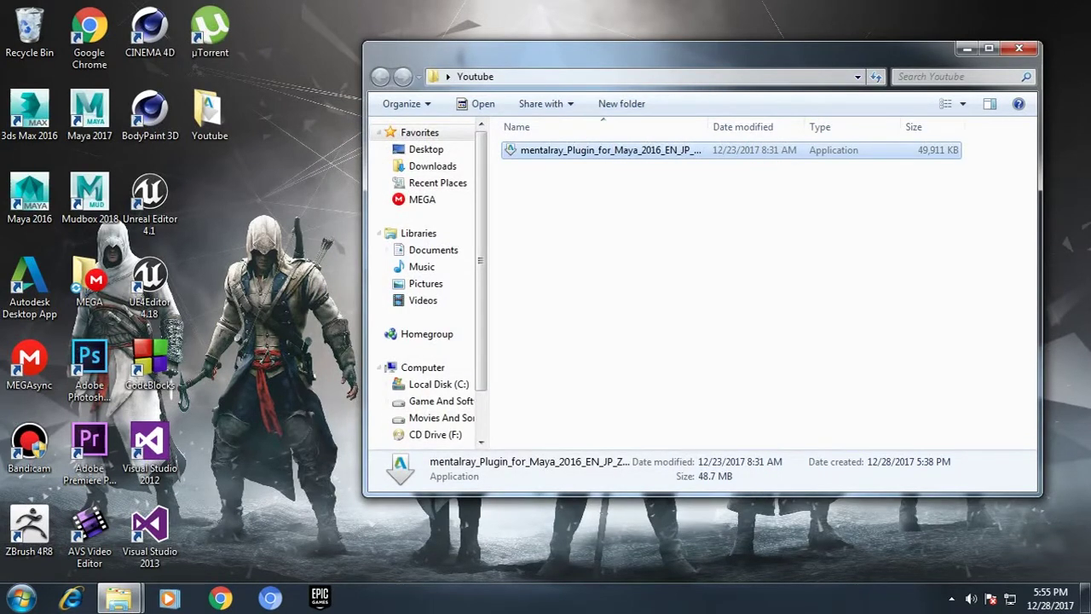
pyautogui.click(1019, 48)
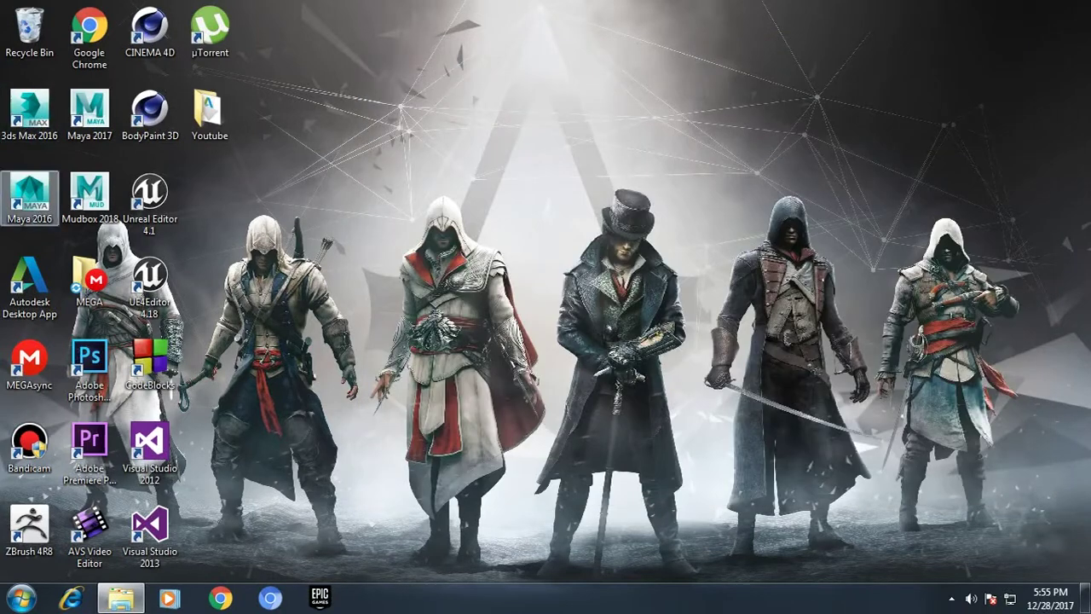
# - Launch Maya 2016 from its desktop shortcut and wait for the empty untitled scene
pyautogui.click(30, 196)
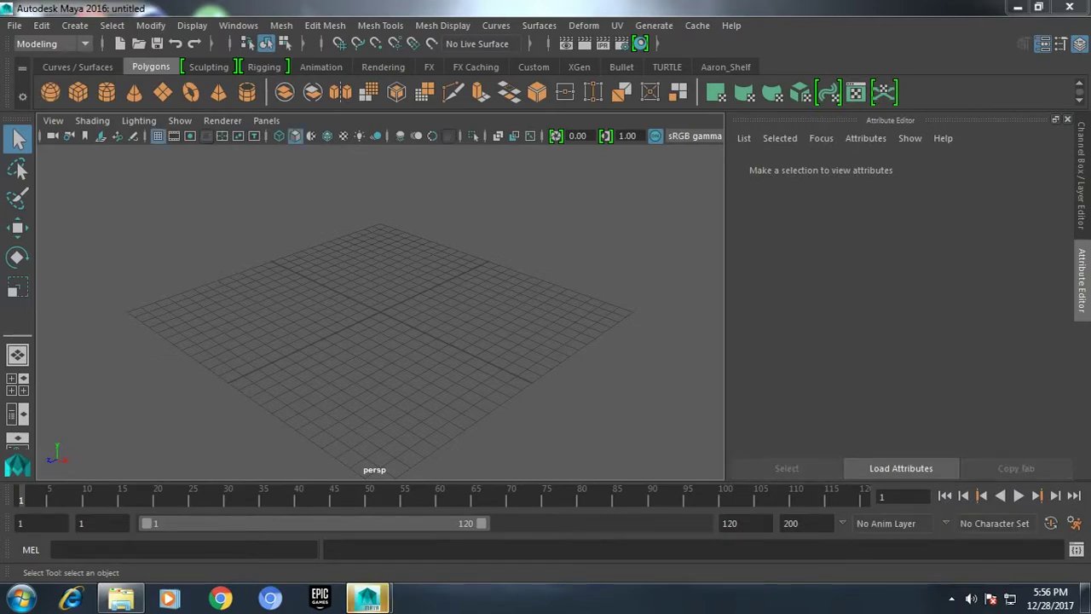
pyautogui.scroll(-5, 380, 311)
pyautogui.scroll(1, 380, 311)
pyautogui.scroll(1, 380, 314)
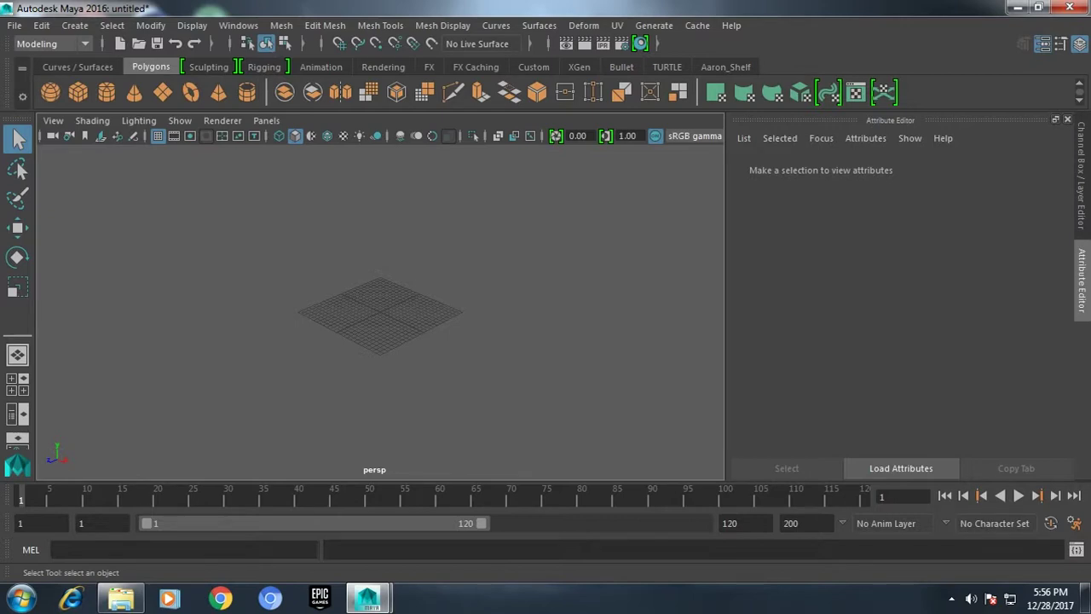
pyautogui.scroll(5, 380, 311)
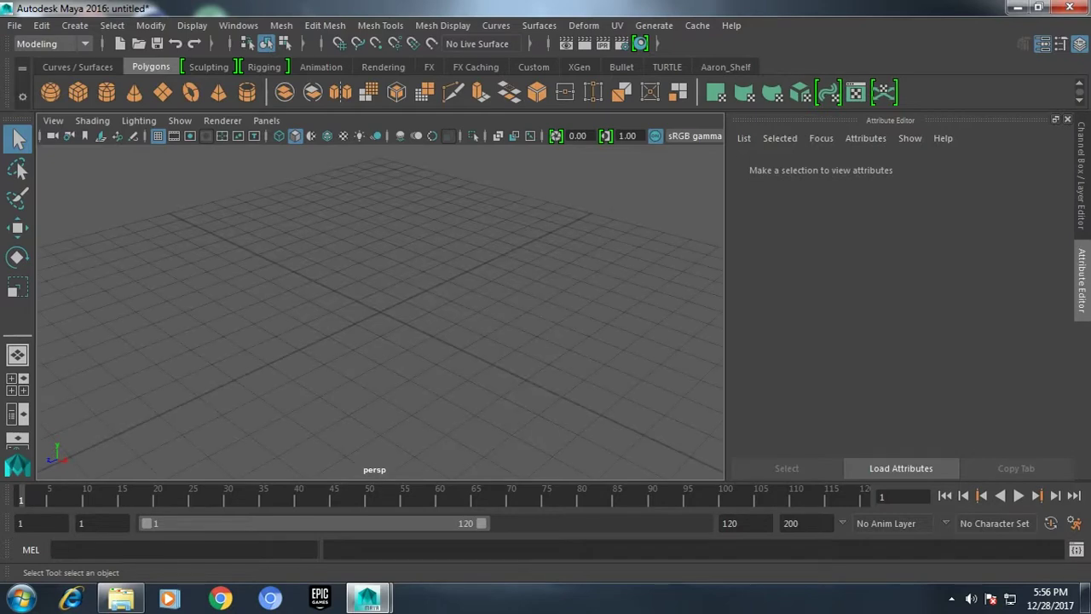
pyautogui.scroll(-2, 380, 311)
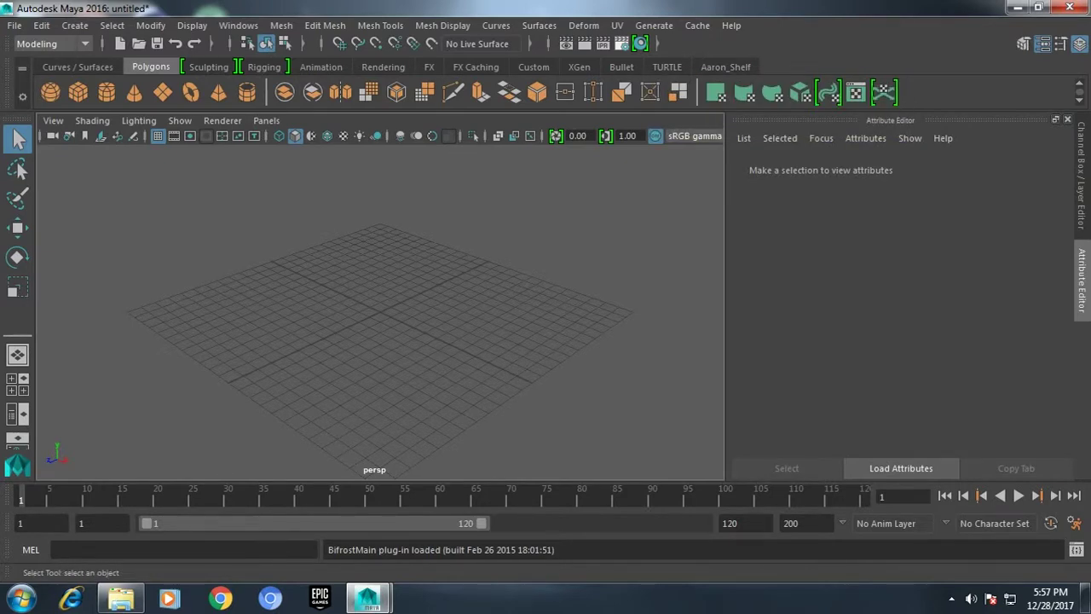
# - Check the Render Settings renderer list, keep Maya Software since mental ray is missing, and close it
pyautogui.click(622, 43)
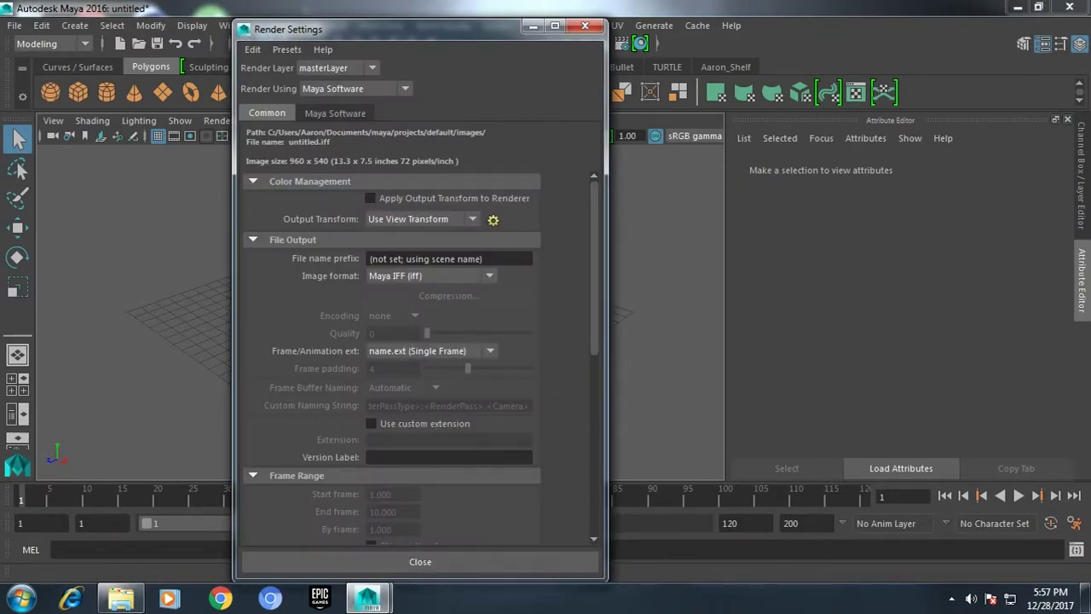
pyautogui.click(353, 89)
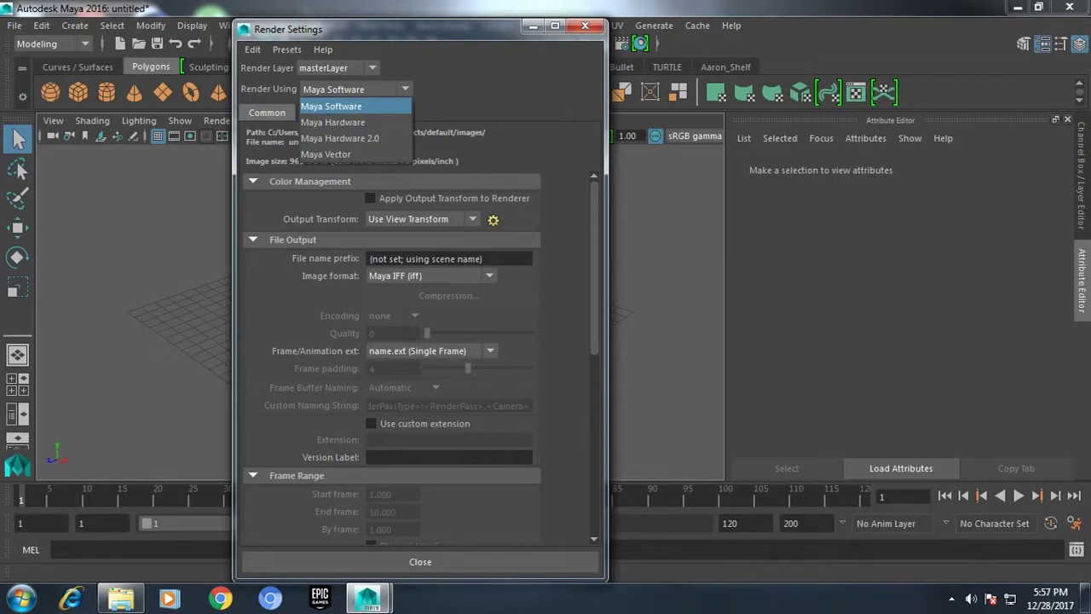
pyautogui.click(330, 105)
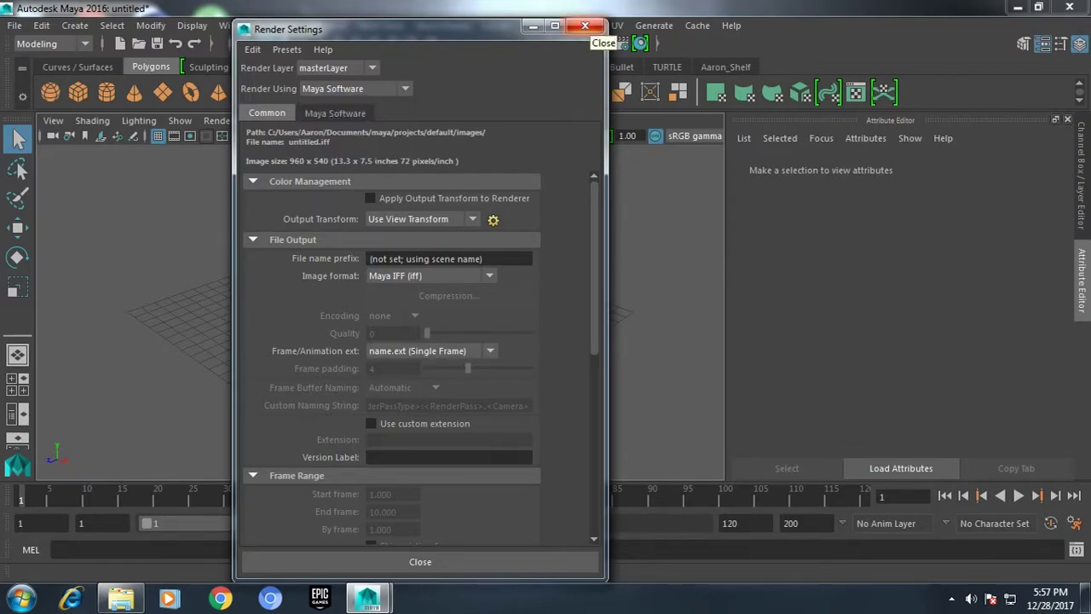
pyautogui.click(585, 25)
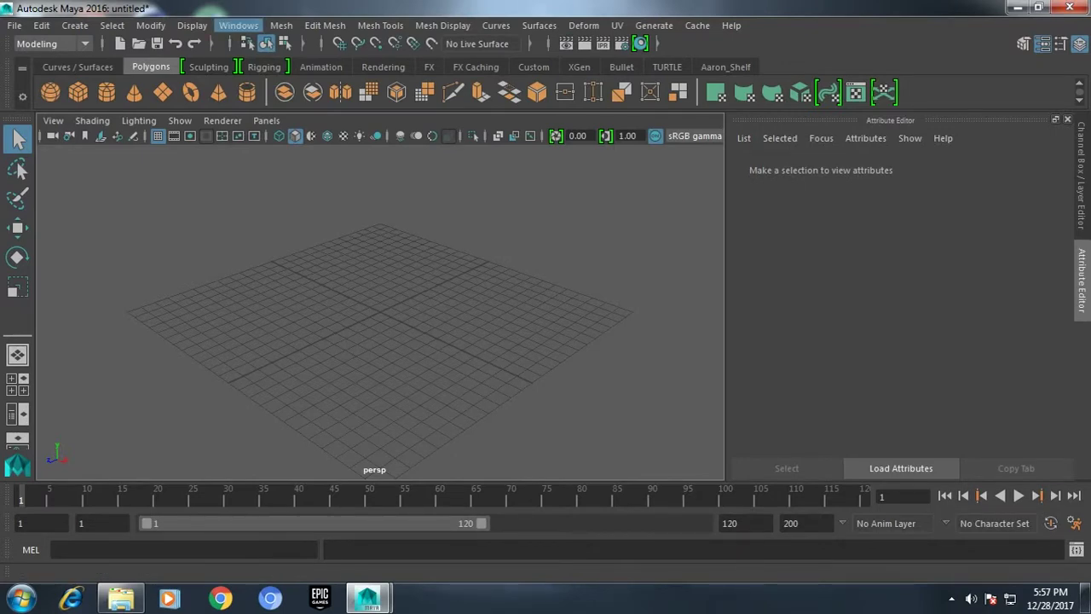
# - Open the Plug-in Manager from Windows > Settings/Preferences and review its plug-in list
pyautogui.click(238, 26)
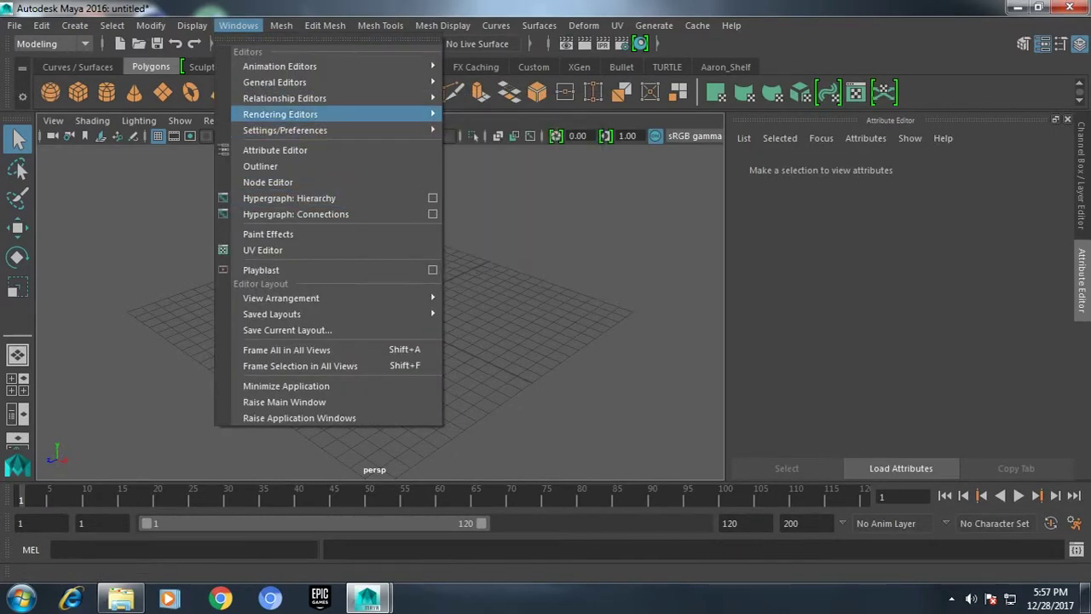
pyautogui.moveTo(286, 129)
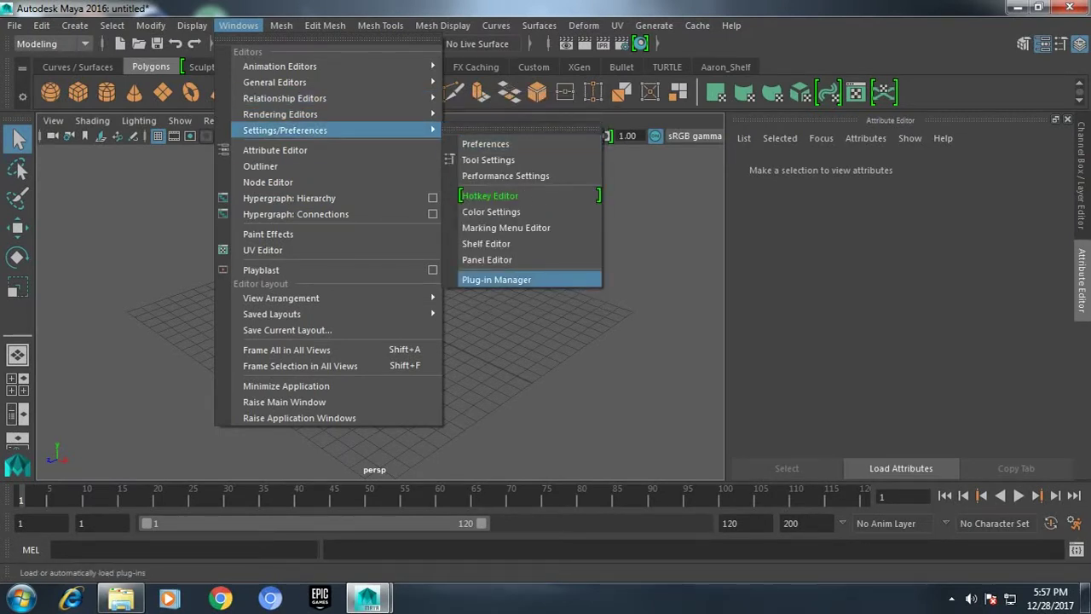
pyautogui.click(496, 279)
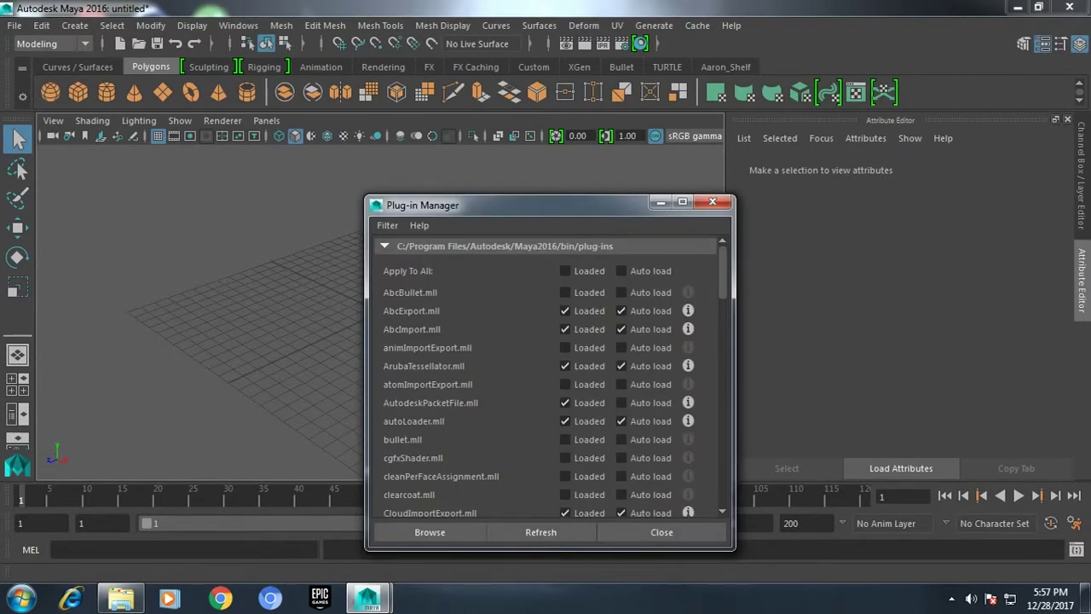
pyautogui.scroll(-5, 550, 375)
pyautogui.scroll(5, 550, 375)
# - Set every main-folder plug-in and the xgen plug-ins to Loaded and Auto load
pyautogui.click(564, 270)
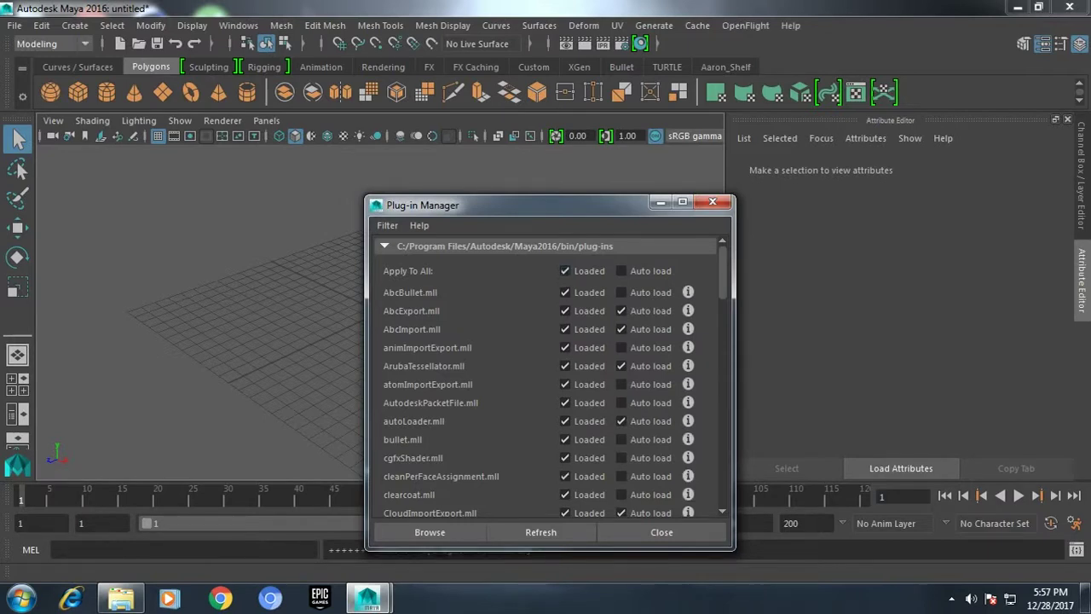
pyautogui.click(621, 270)
pyautogui.scroll(-5, 545, 375)
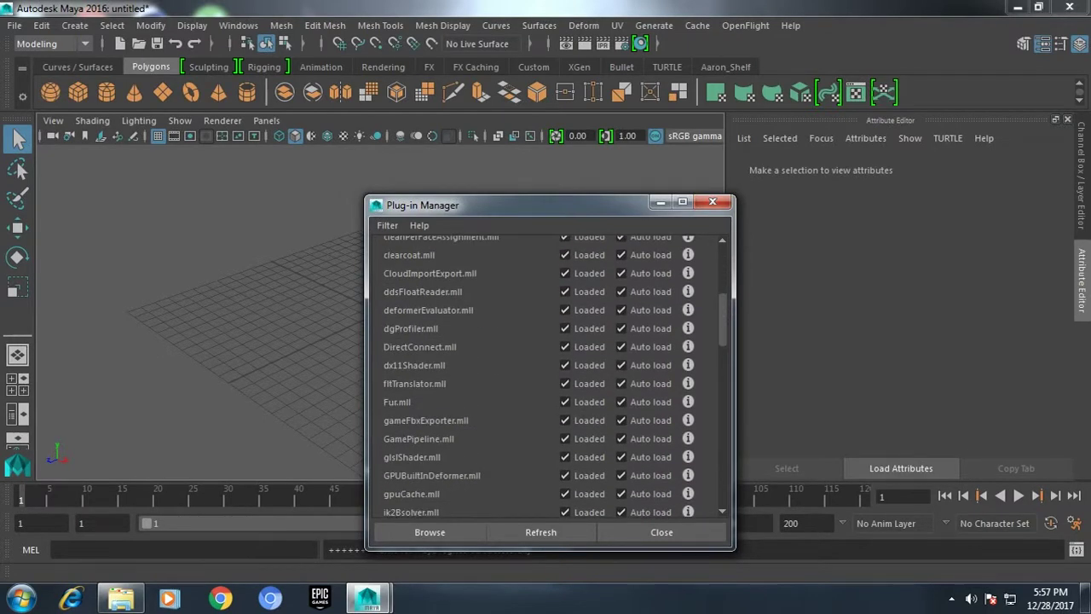
pyautogui.scroll(-12, 550, 375)
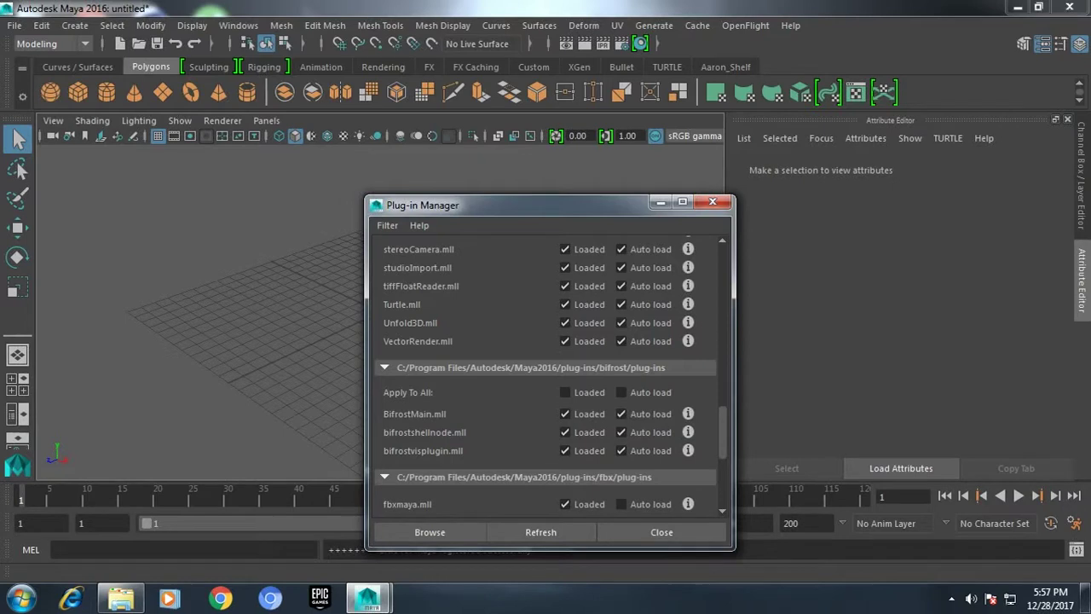
pyautogui.scroll(-5, 621, 392)
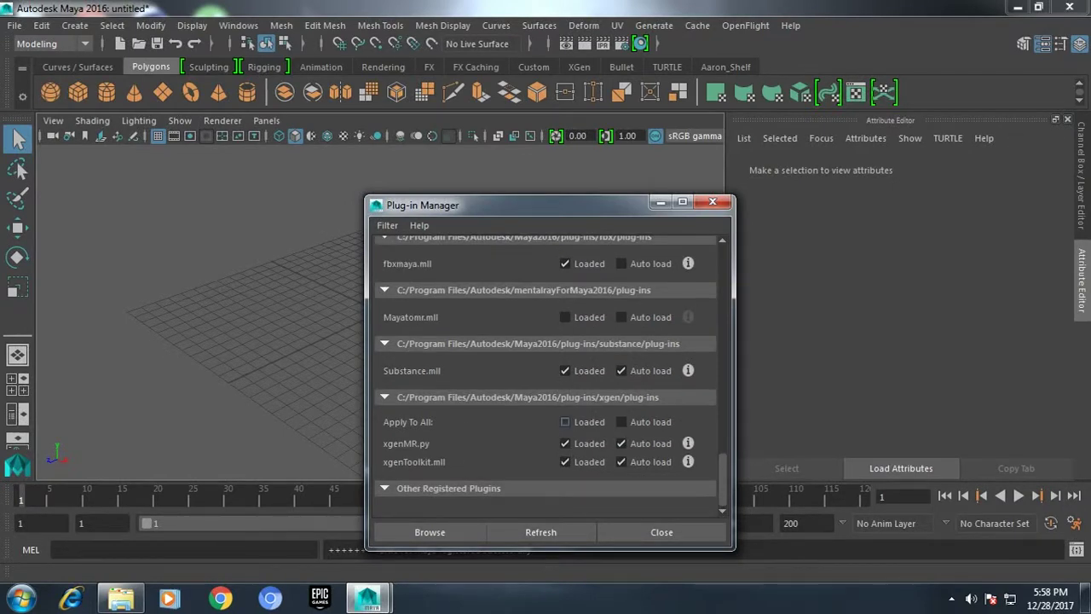
pyautogui.click(564, 421)
pyautogui.click(620, 421)
# - Mark Mayatomr.mll Loaded and Auto load, then close the Plug-in Manager
pyautogui.click(564, 316)
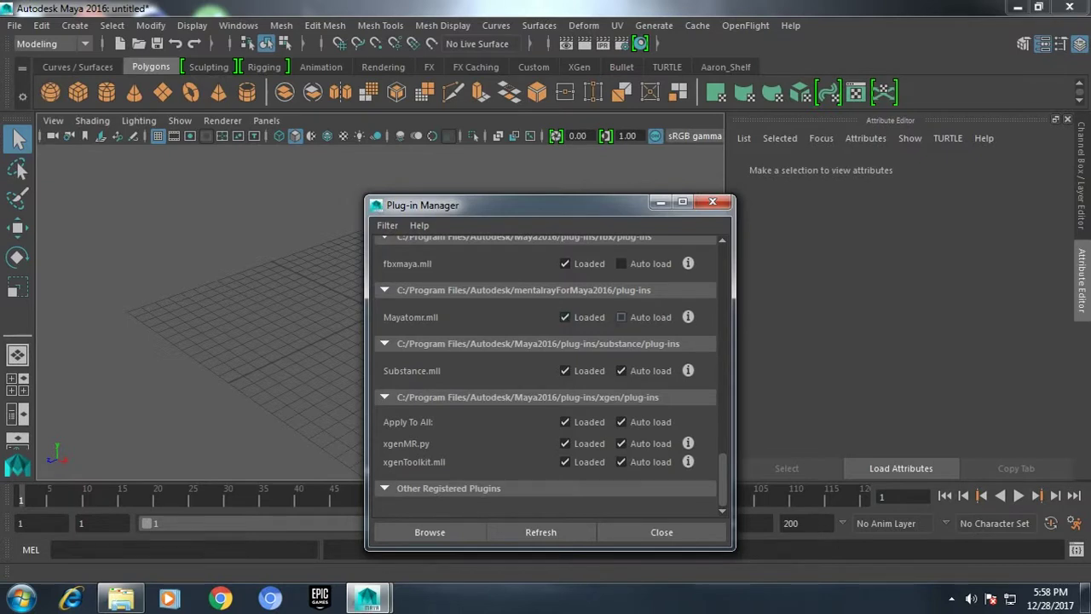
pyautogui.click(621, 317)
pyautogui.click(661, 531)
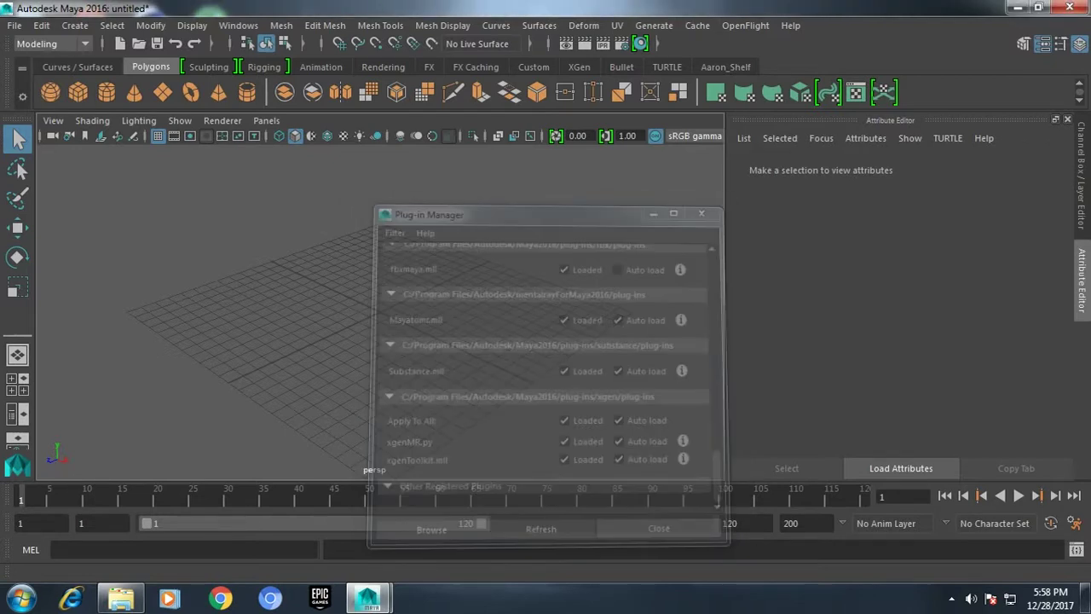
# - Switch Render Using to mental ray in Render Settings, then close the window
pyautogui.click(622, 43)
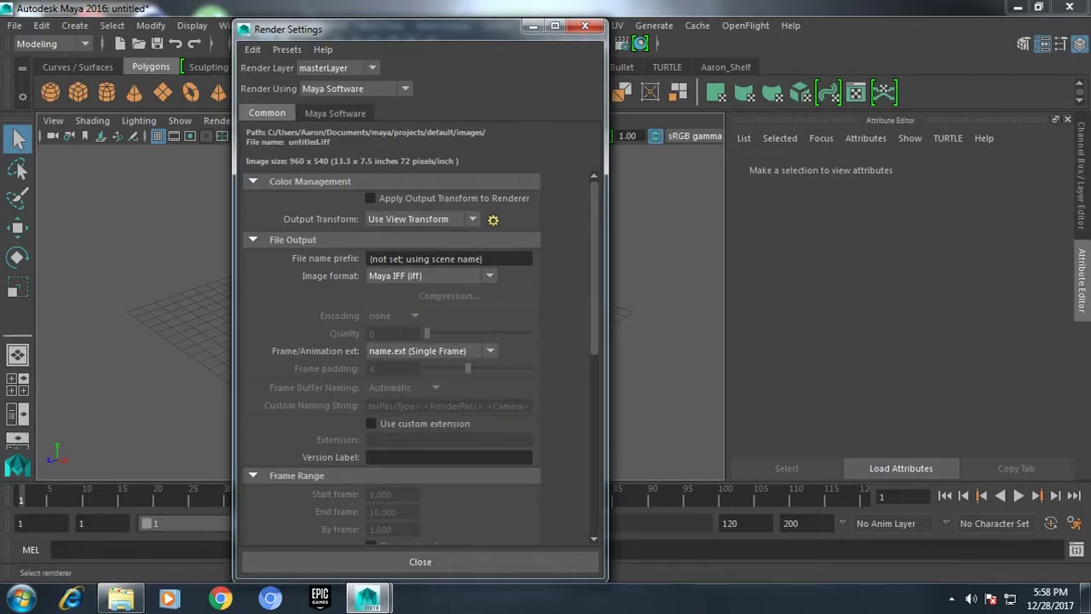
pyautogui.click(353, 88)
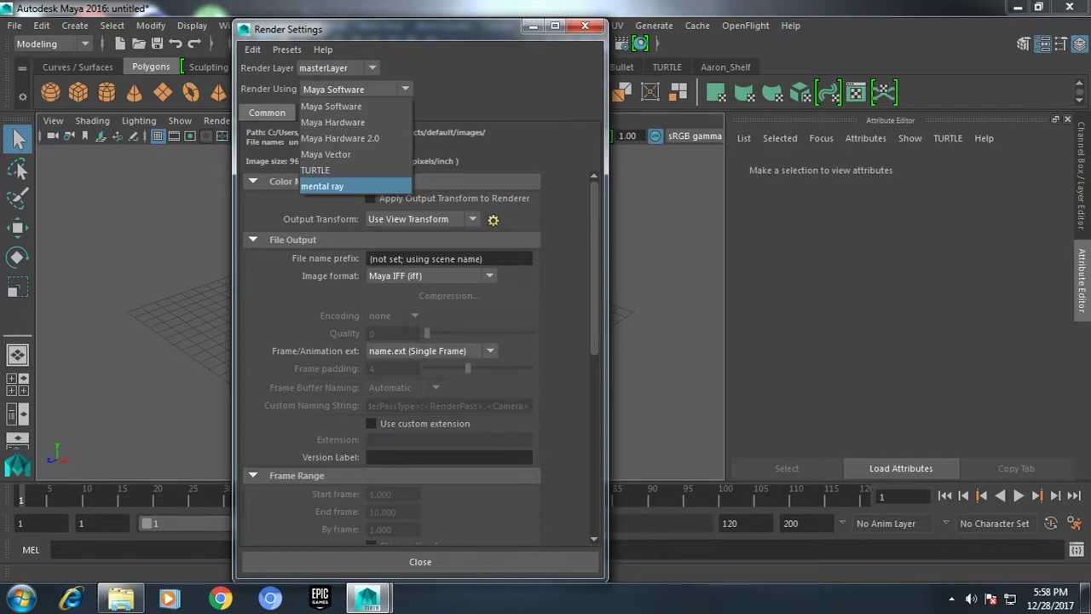
pyautogui.press('Return')
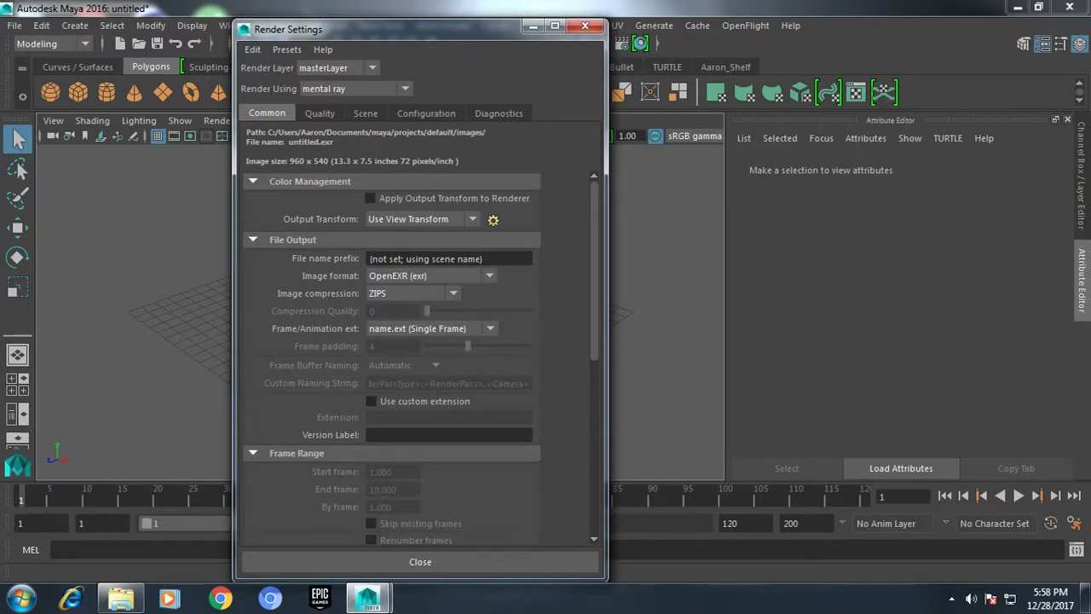
pyautogui.click(584, 25)
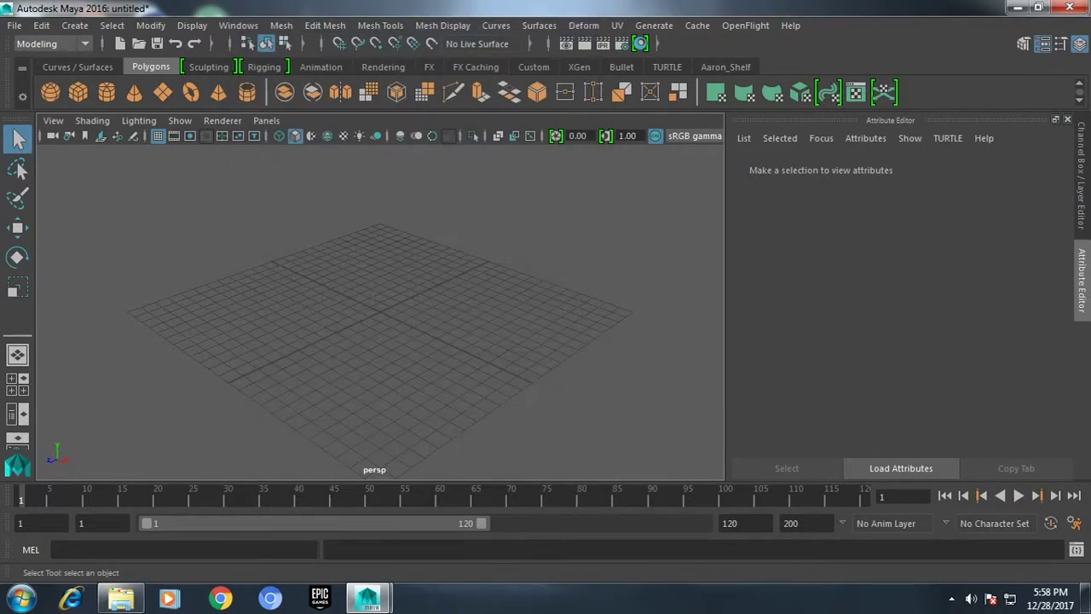
# - In the Hypershade, list the mental ray Materials, such as mia_material_x and the misss_fast shaders
pyautogui.rightClick(436, 215)
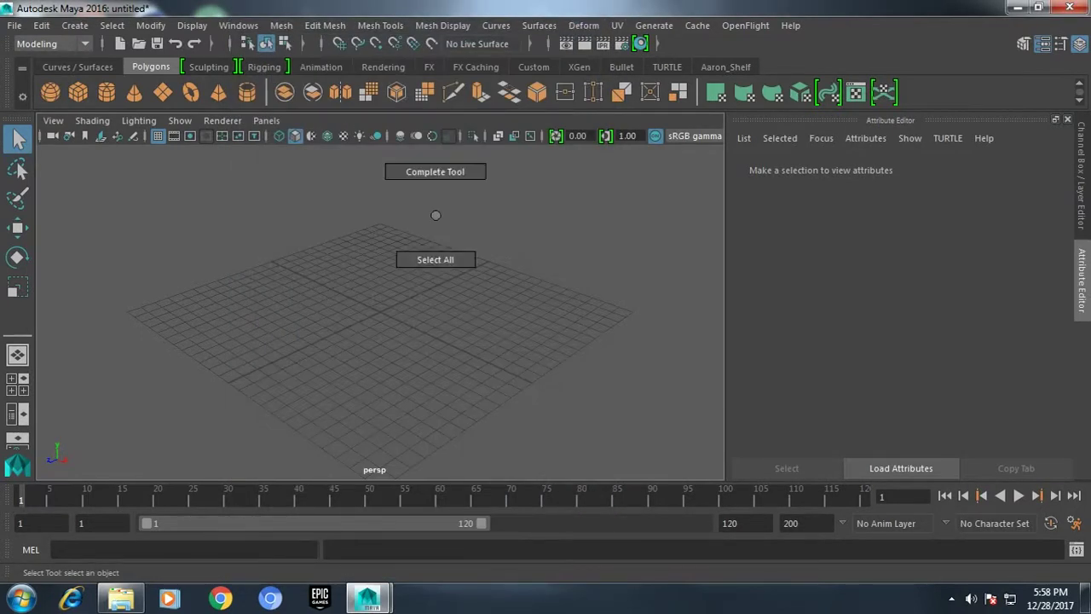
pyautogui.rightClick(436, 215)
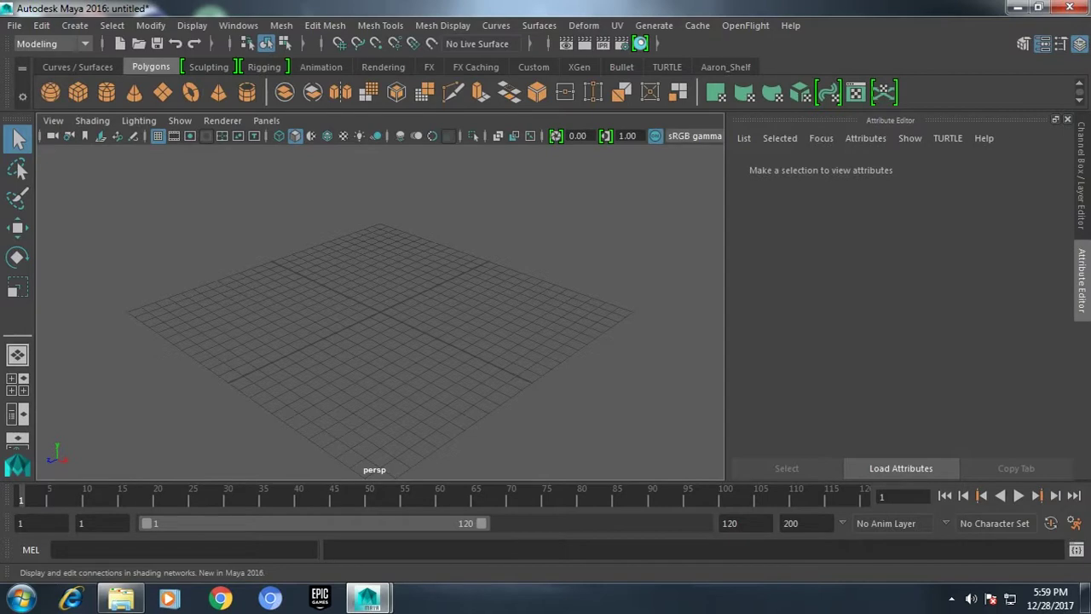
pyautogui.click(640, 43)
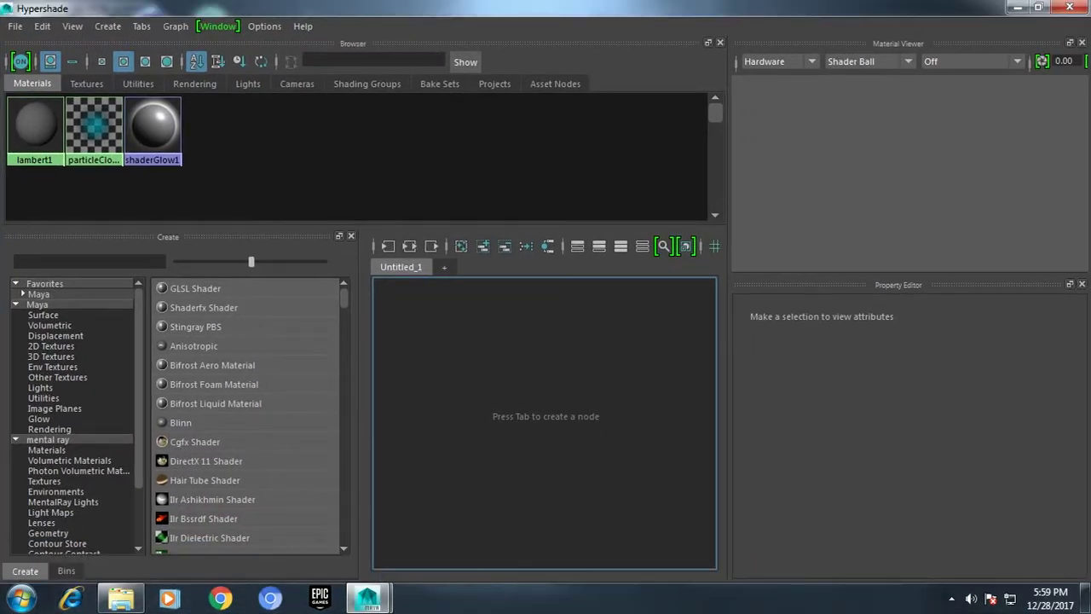
pyautogui.scroll(-3, 75, 415)
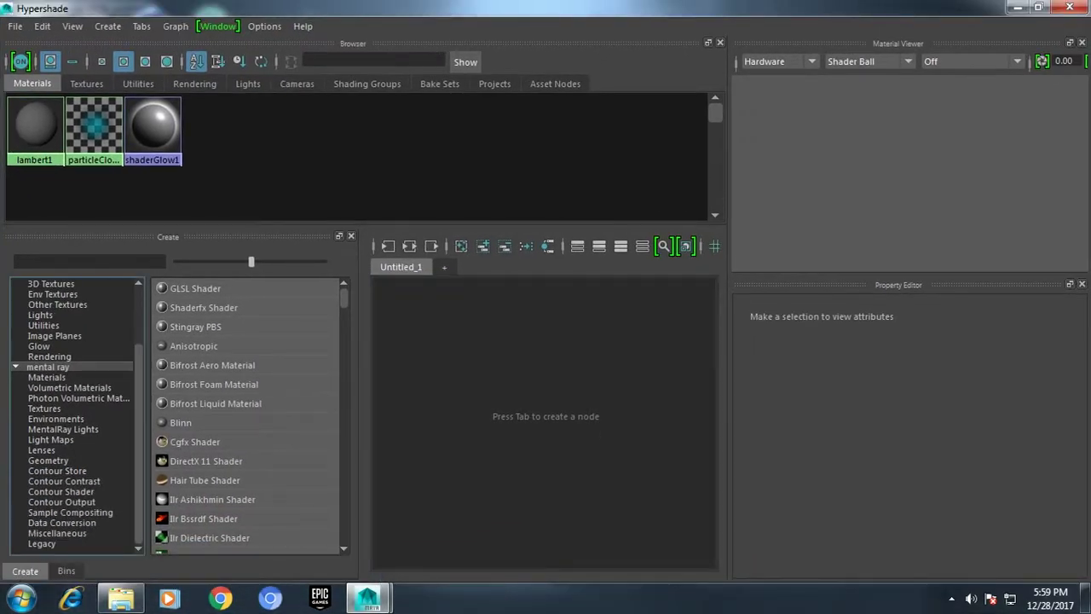
pyautogui.click(46, 376)
pyautogui.scroll(-3, 247, 460)
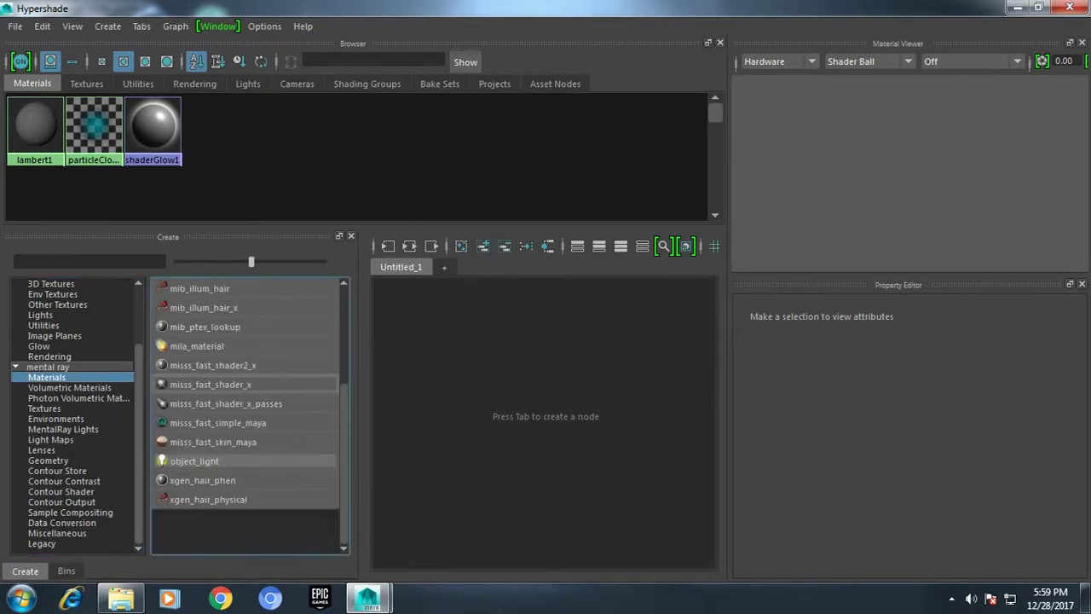
pyautogui.scroll(3, 248, 460)
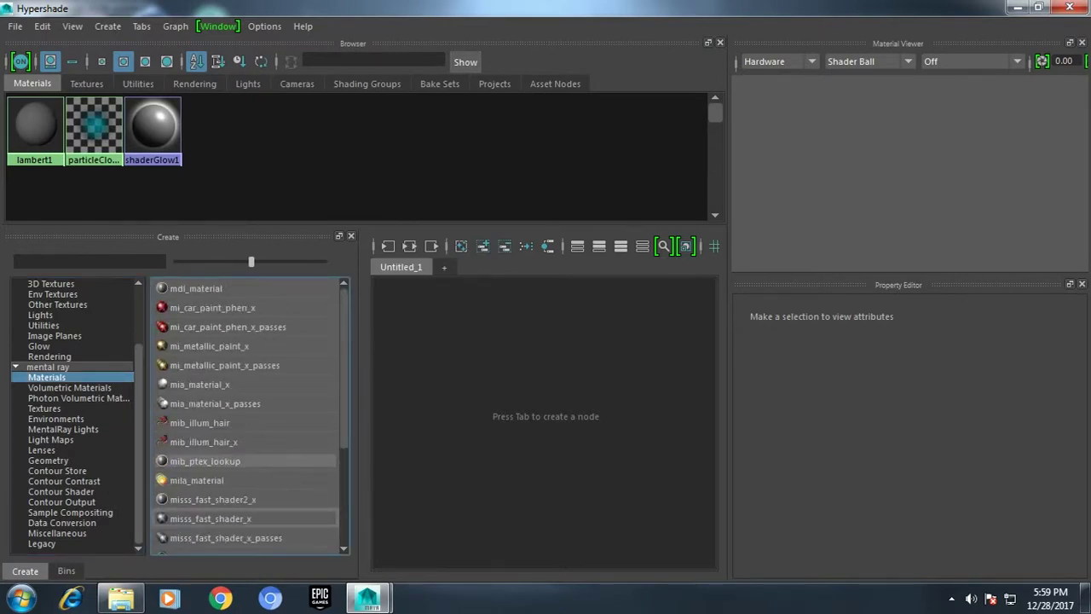
pyautogui.scroll(-3, 247, 443)
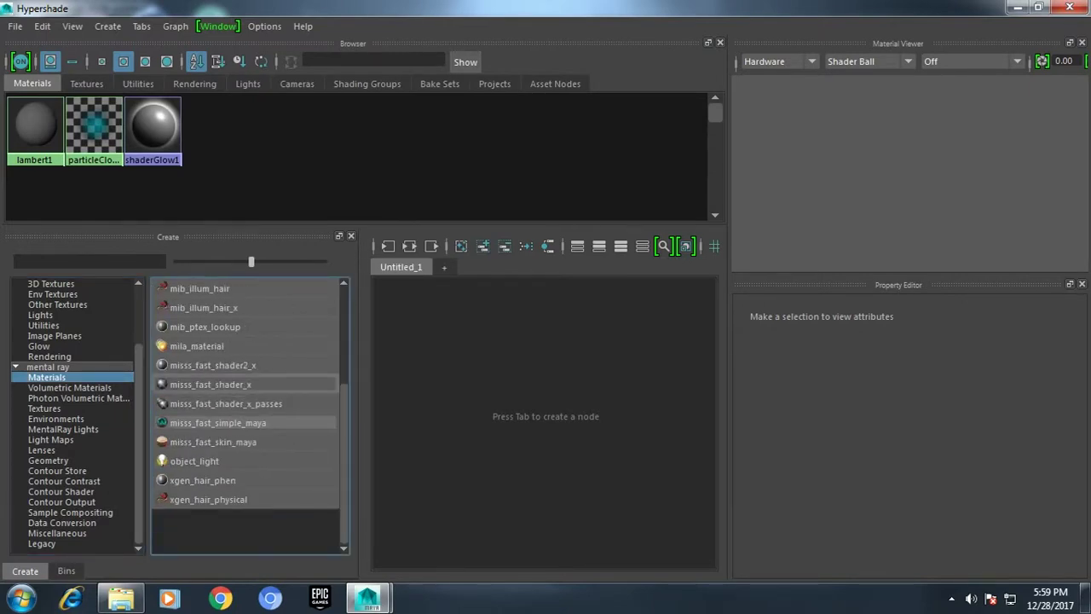